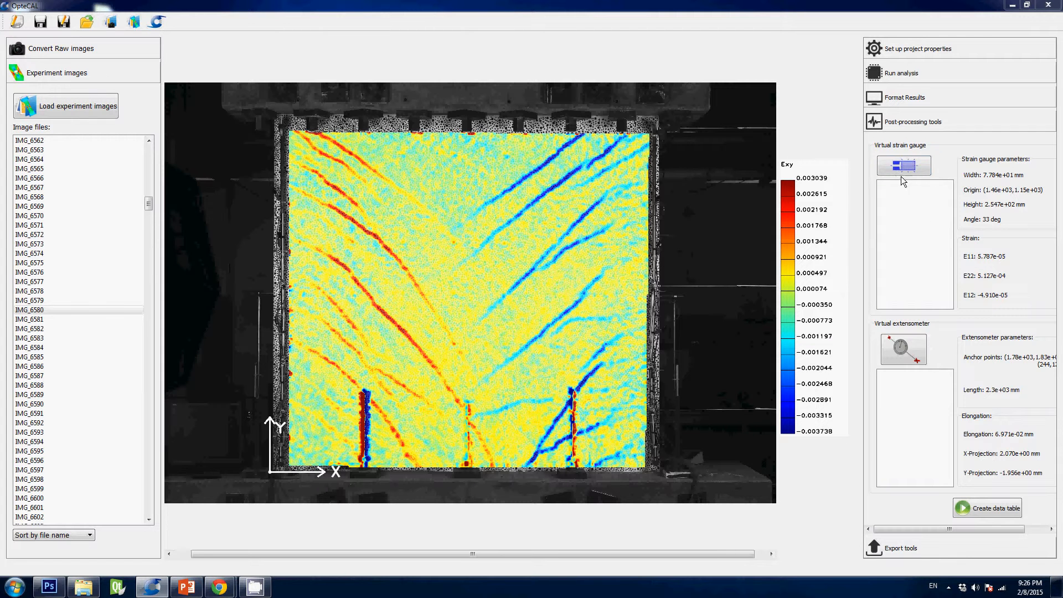
Step: Place a virtual strain gauge on the left half of the strain map, about 377 mm wide and 1101 mm high
click(920, 170)
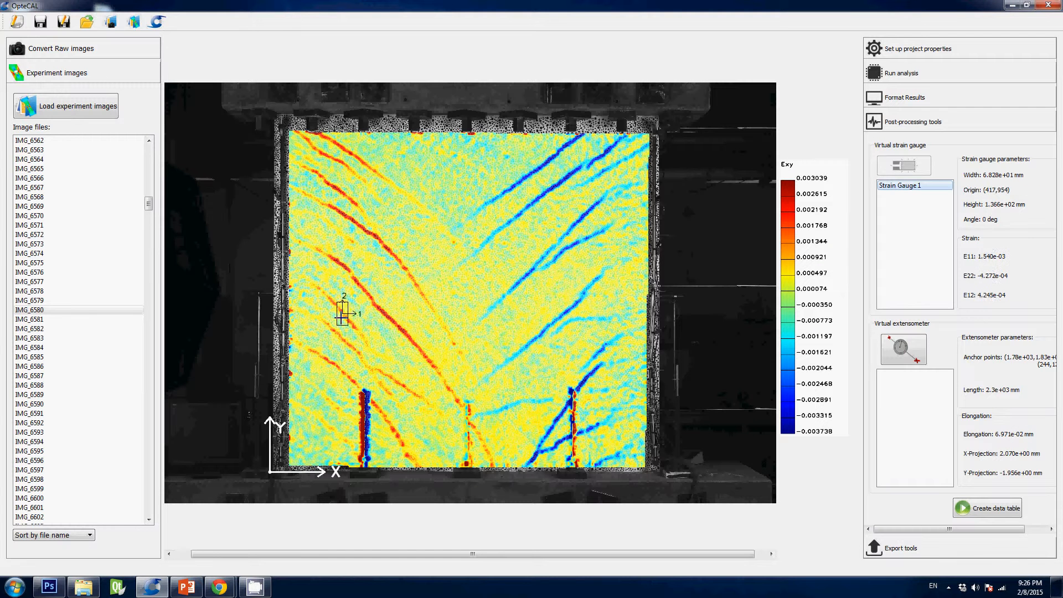
click(341, 323)
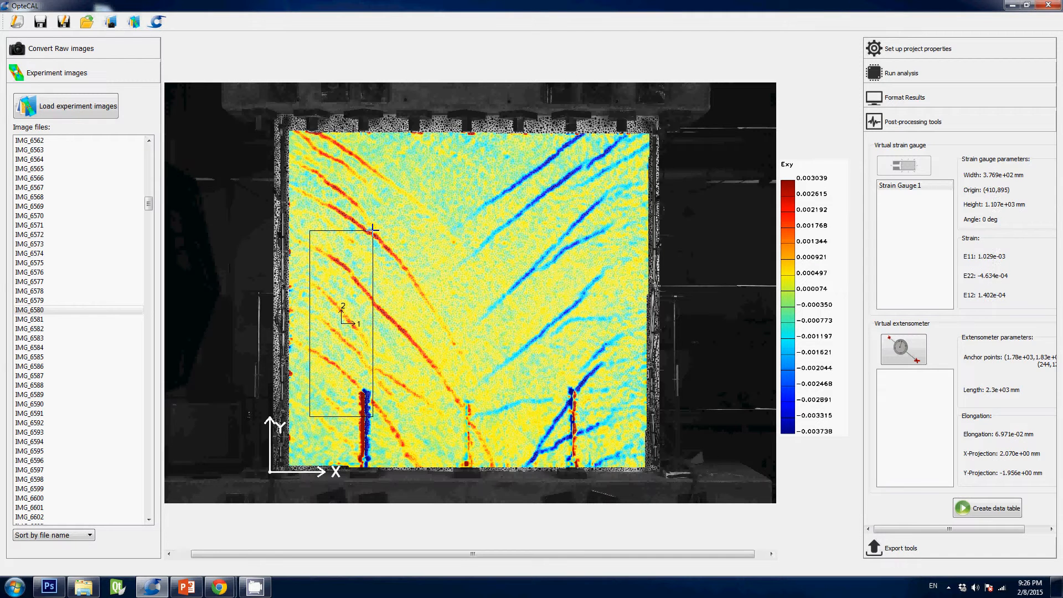
click(373, 228)
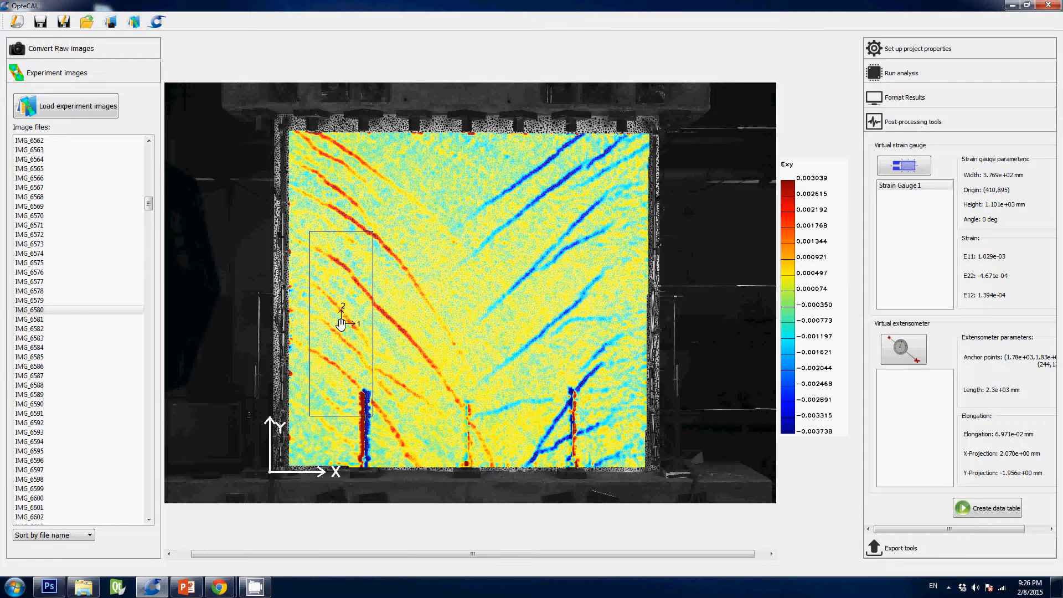
Step: Move the strain gauge up across the red cracks, rotate it to about -35 degrees and resize it to about 257 by 628 mm
drag(340, 323, 379, 246)
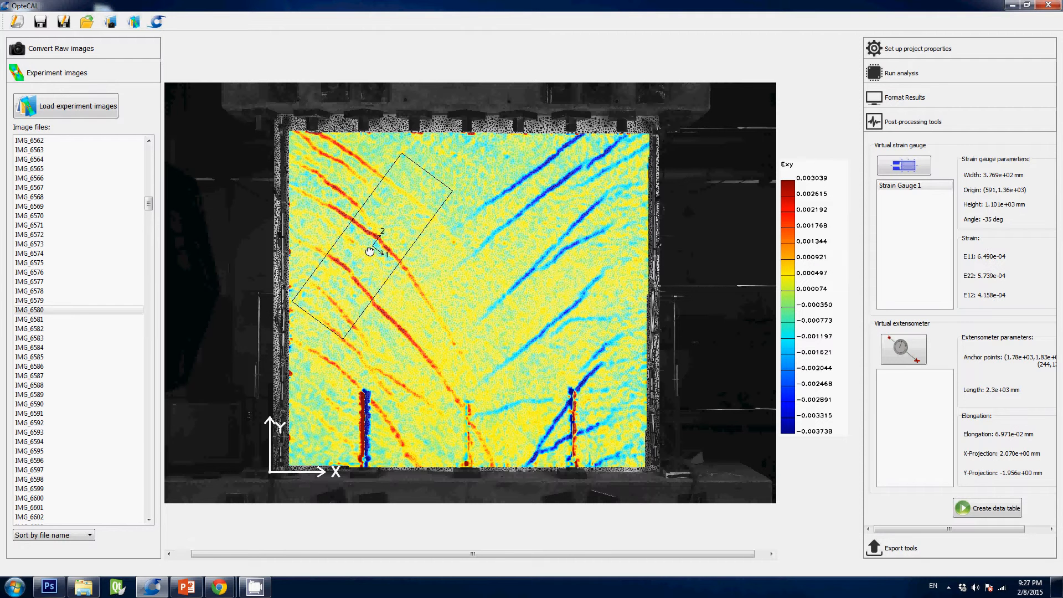
drag(342, 342, 358, 304)
click(918, 93)
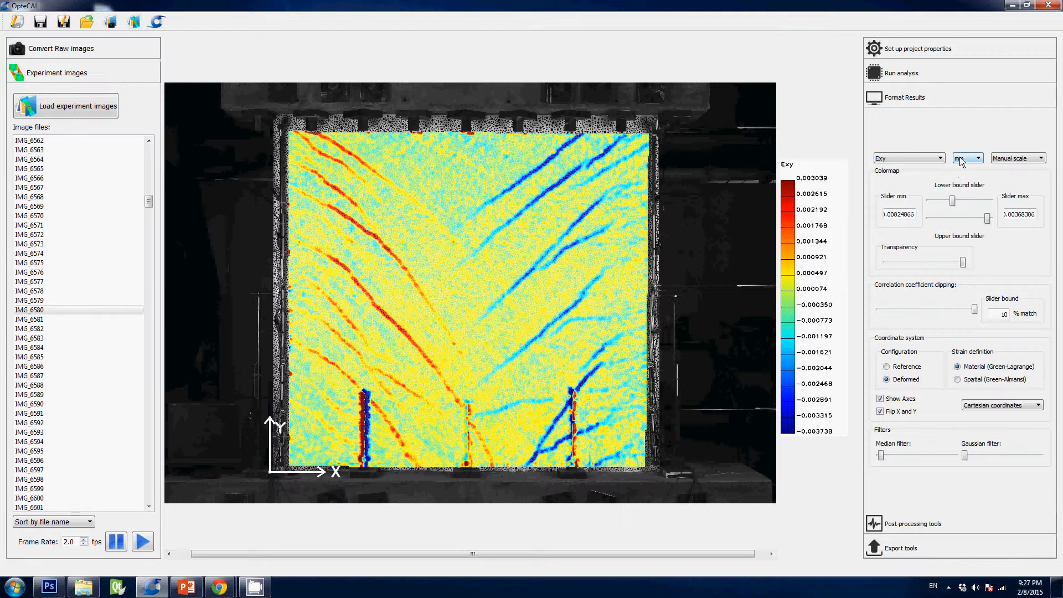
click(912, 523)
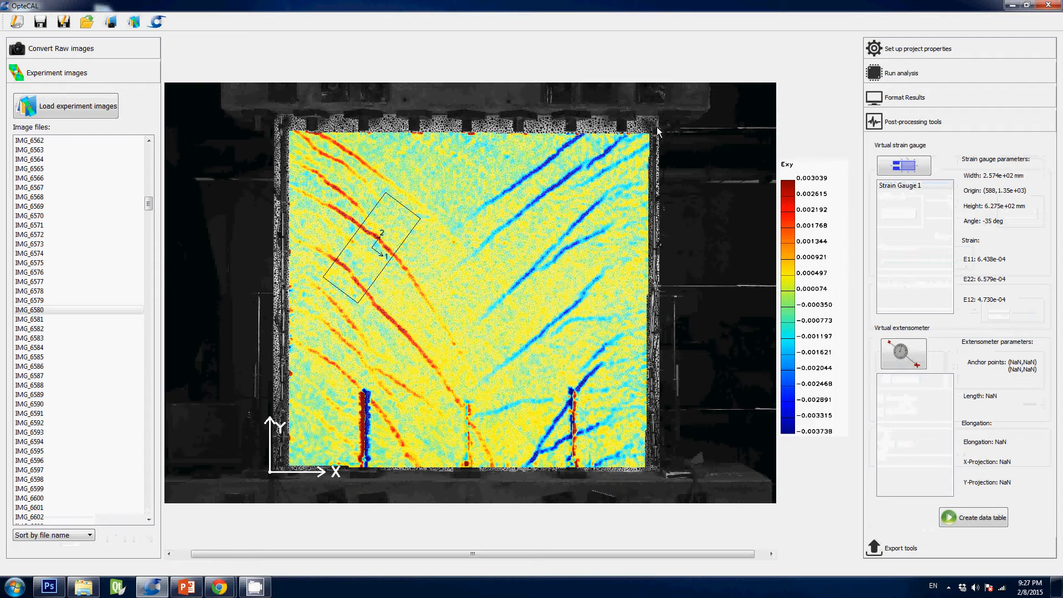
Step: Rename the strain gauge as Left Strain Gauge
click(912, 188)
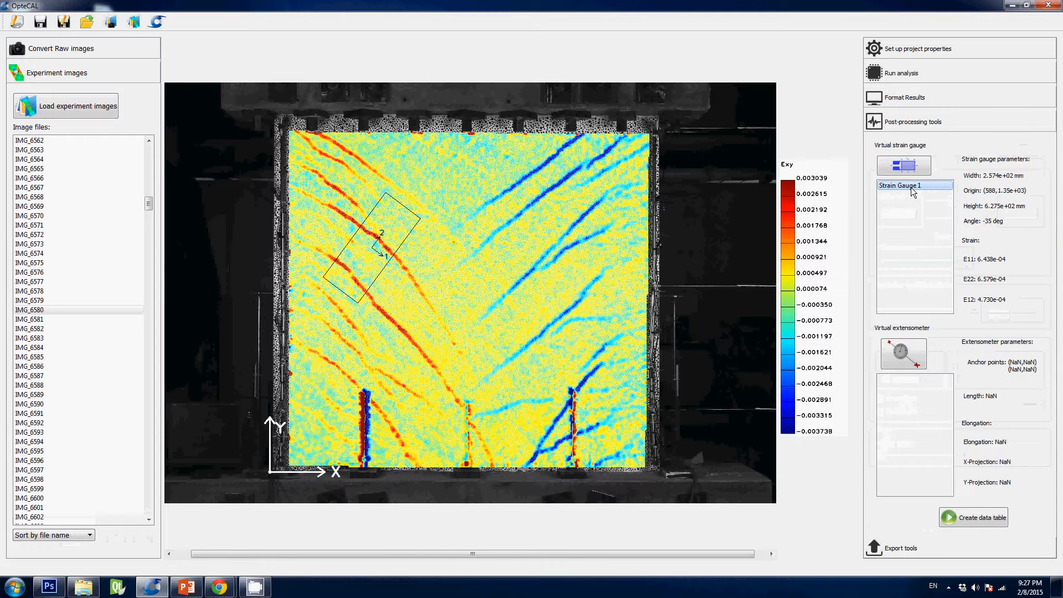
click(912, 187)
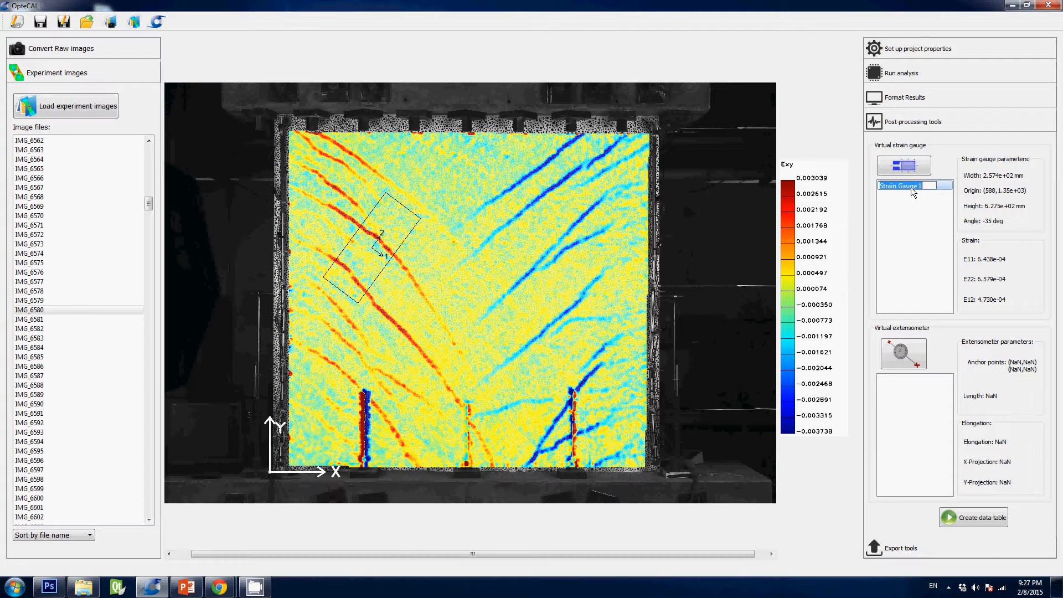
text(Left Strain Gauge)
key(Return)
Step: Add a second strain gauge across the blue cracks, about 198 by 515 mm at 39 degrees, and name it Right Strain Gauge
click(913, 166)
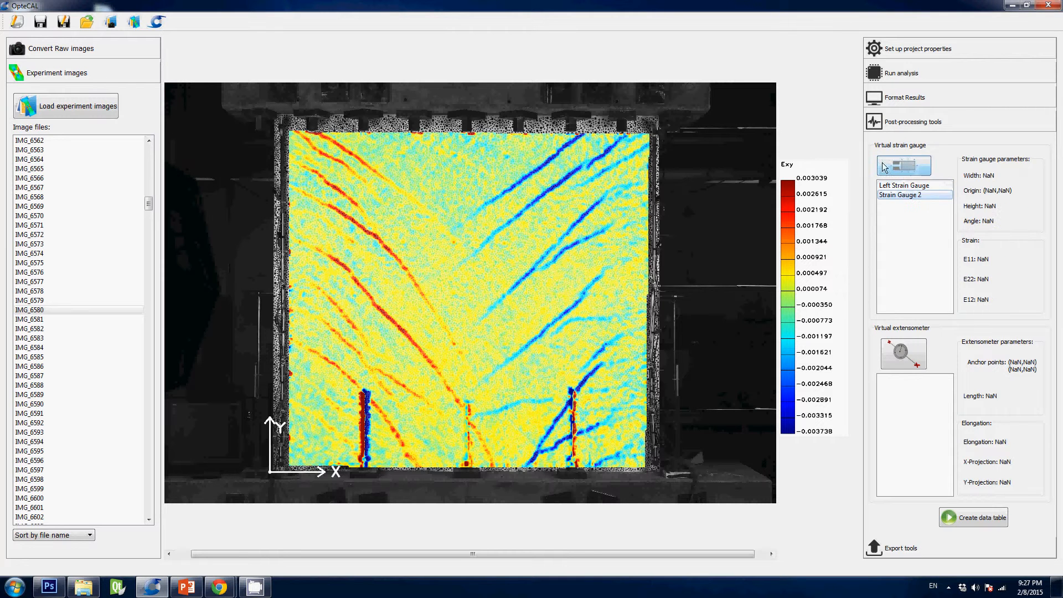
mouse_move(559, 271)
mouse_down()
mouse_move(576, 258)
mouse_move(579, 231)
mouse_move(549, 257)
mouse_up()
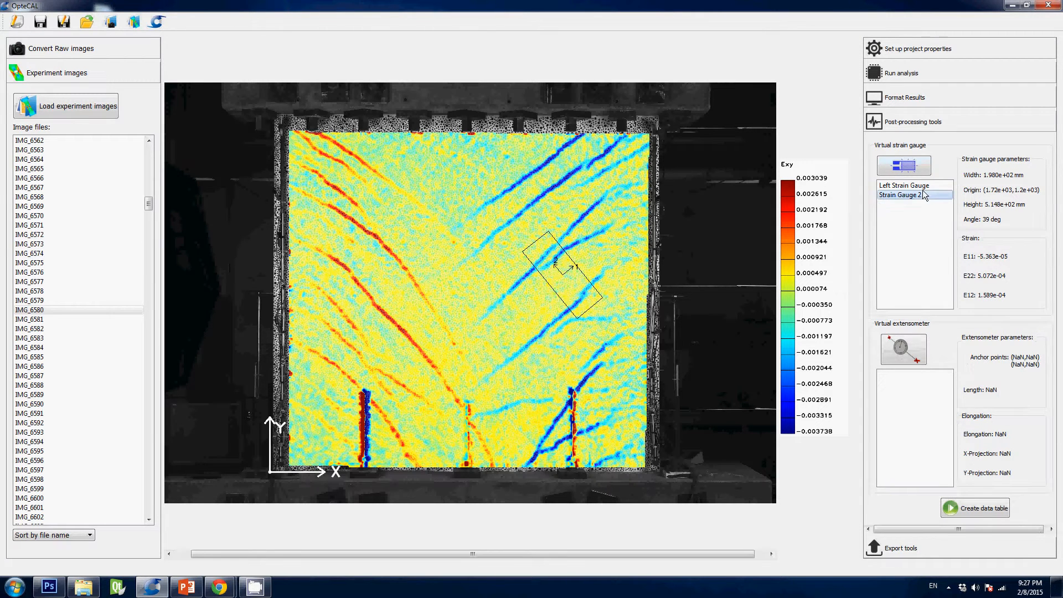
double_click(907, 194)
text(Right Strain Gauge)
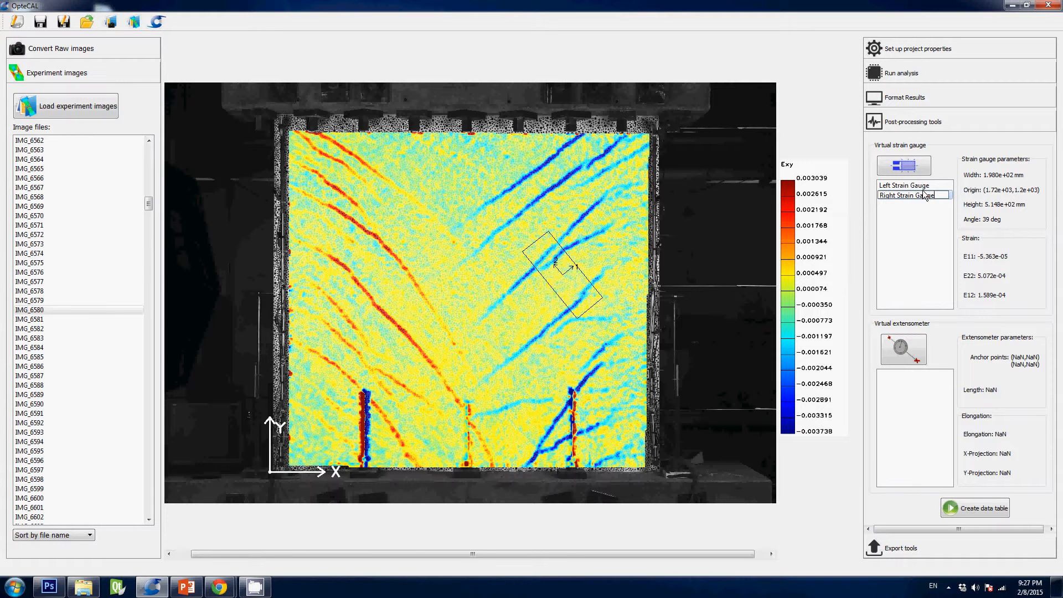
key(Return)
Step: Delete the Left Strain Gauge from the virtual strain gauges
click(919, 185)
right_click(924, 185)
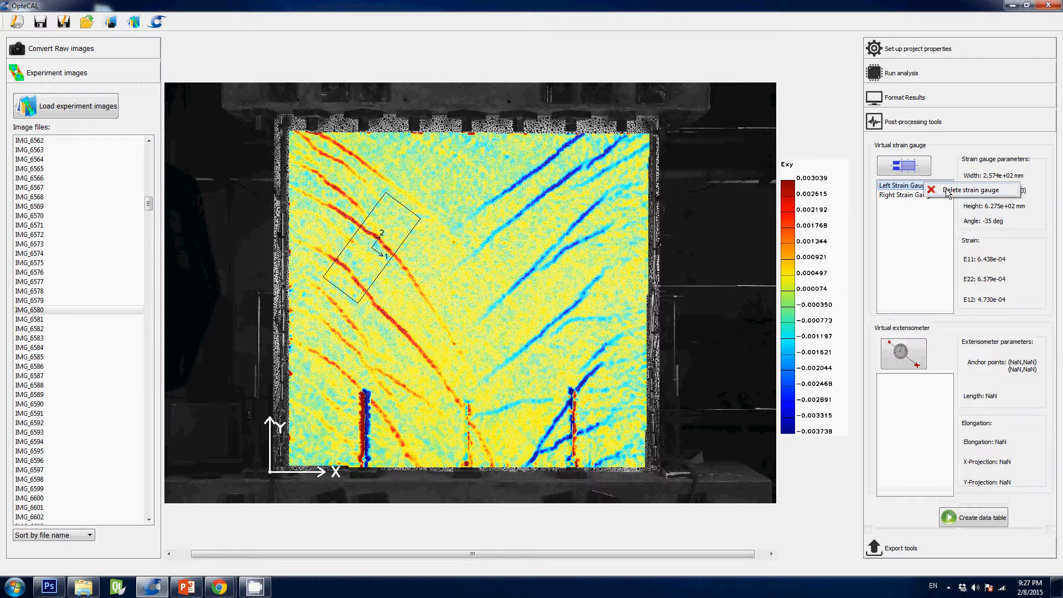
click(948, 191)
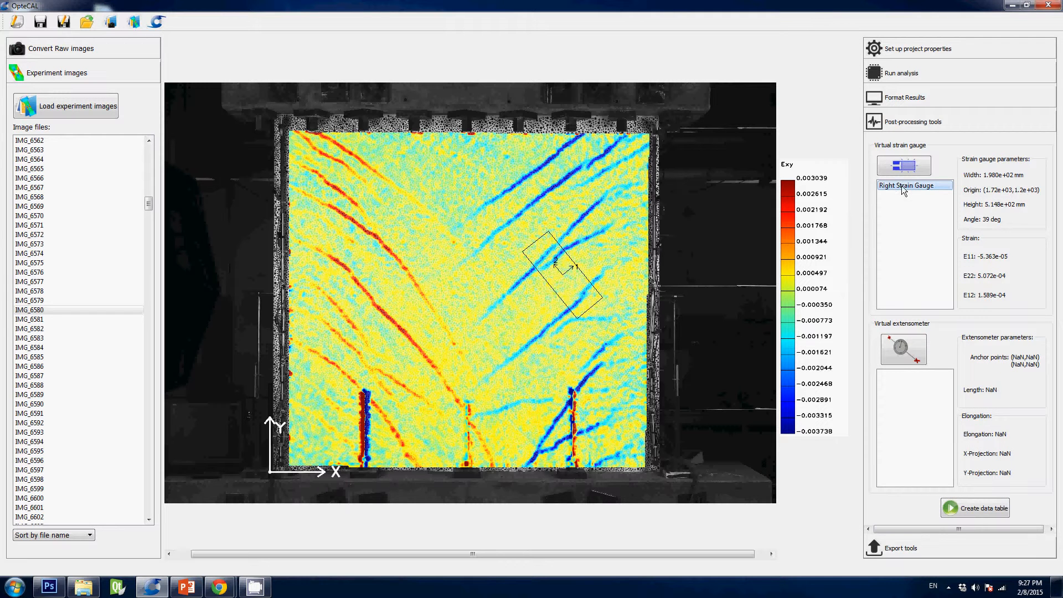
right_click(936, 191)
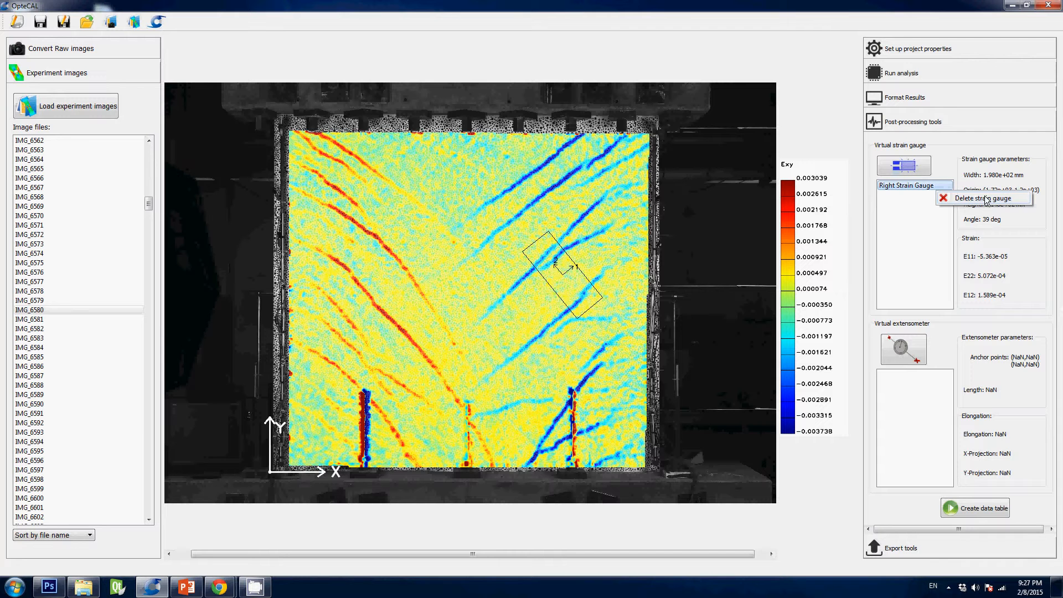
click(893, 238)
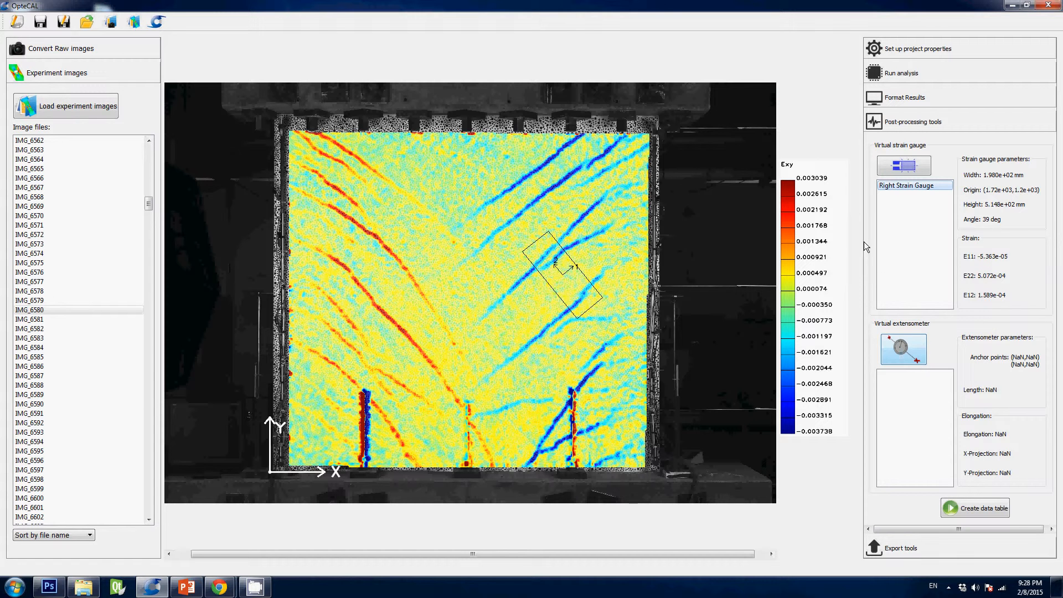
Step: Add a vertical virtual extensometer about 1920 mm long along the specimen's left edge and name it Left
click(913, 350)
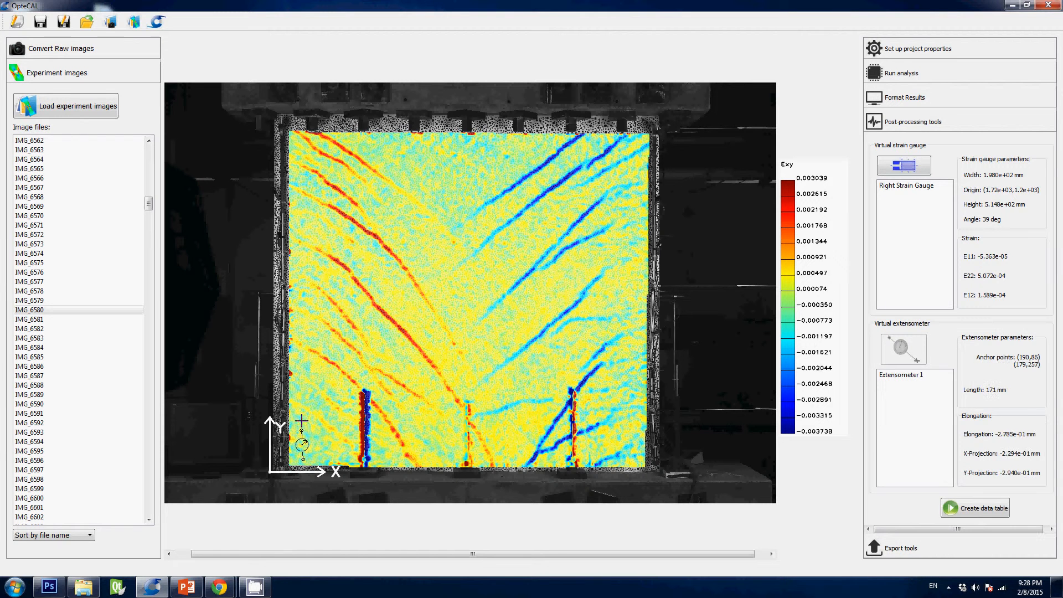
drag(302, 459, 311, 137)
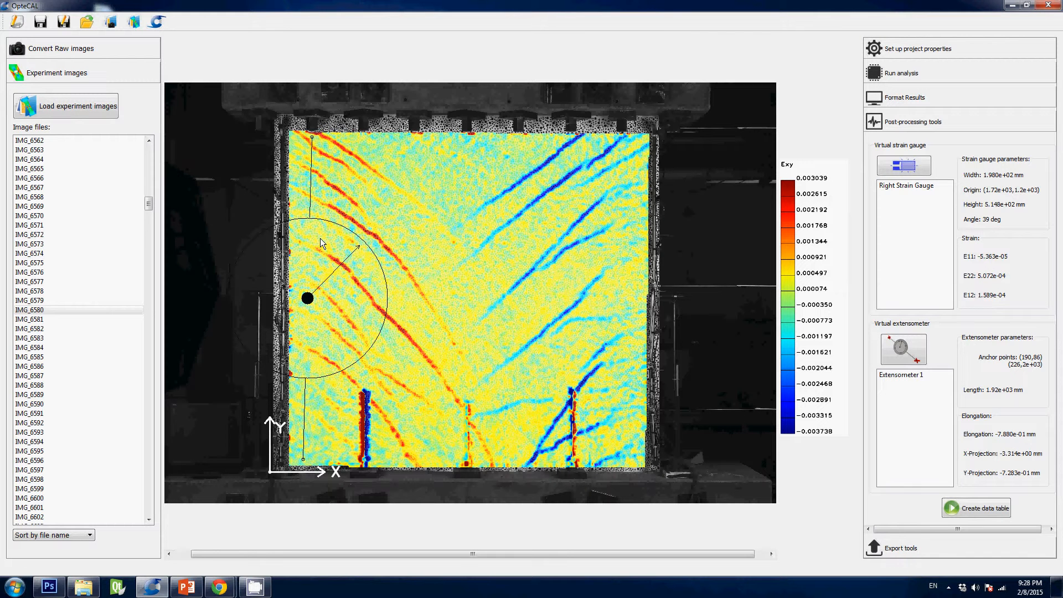
click(921, 377)
click(923, 377)
text(Left)
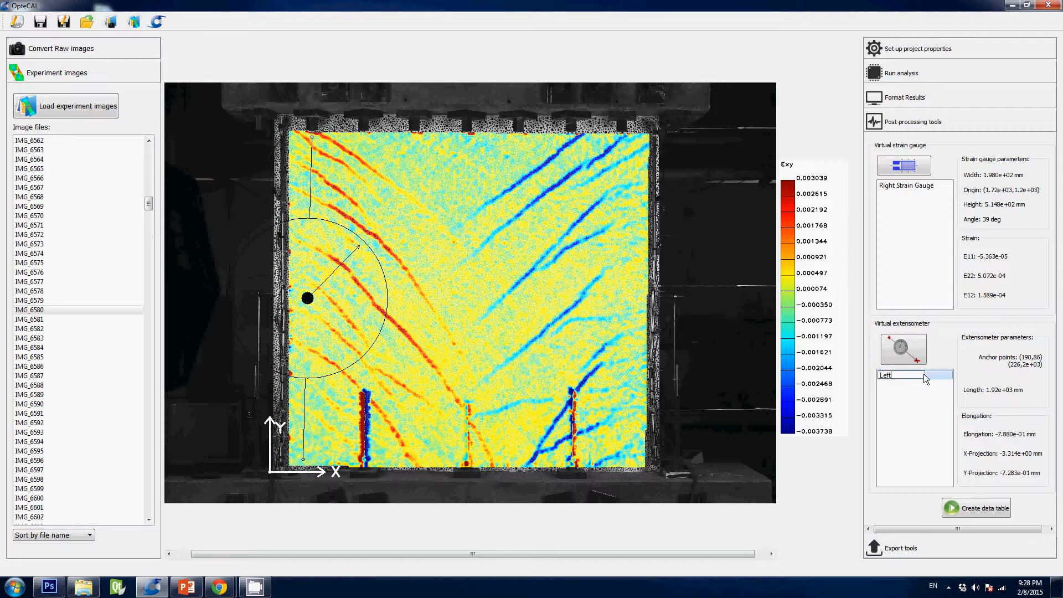
key(Return)
Step: Add a second vertical extensometer about 1900 mm long along the specimen's right edge
click(899, 348)
mouse_move(639, 462)
mouse_down()
mouse_move(617, 217)
mouse_move(639, 144)
mouse_up()
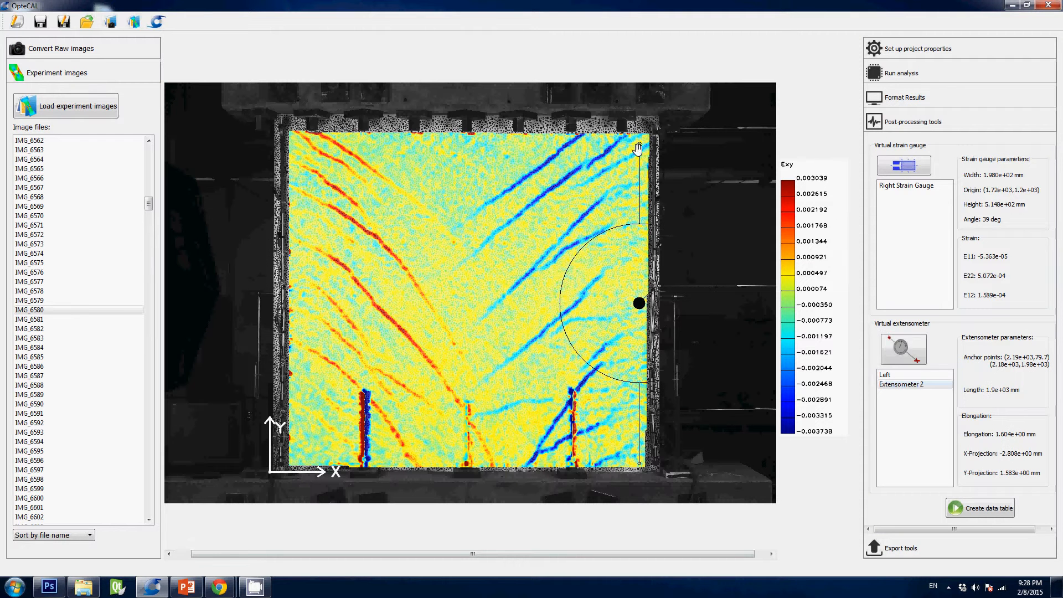
Step: Add a diagonal extensometer from the specimen's lower right corner to its upper left corner, adjusted to a length of about 2830 mm
click(915, 355)
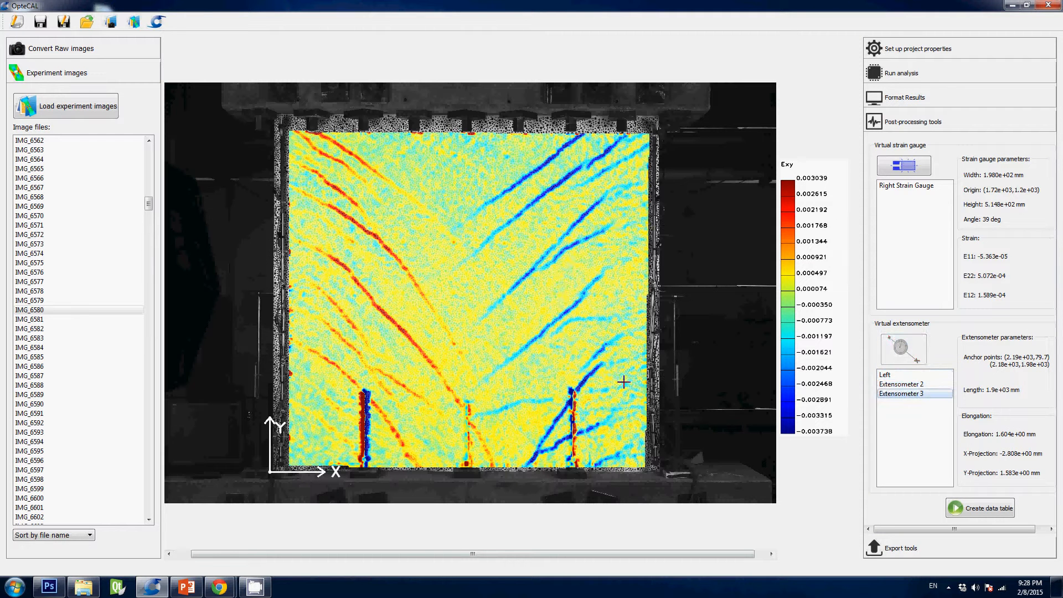
drag(633, 455, 288, 97)
scroll(305, 151, up, 4)
scroll(462, 327, down, 3)
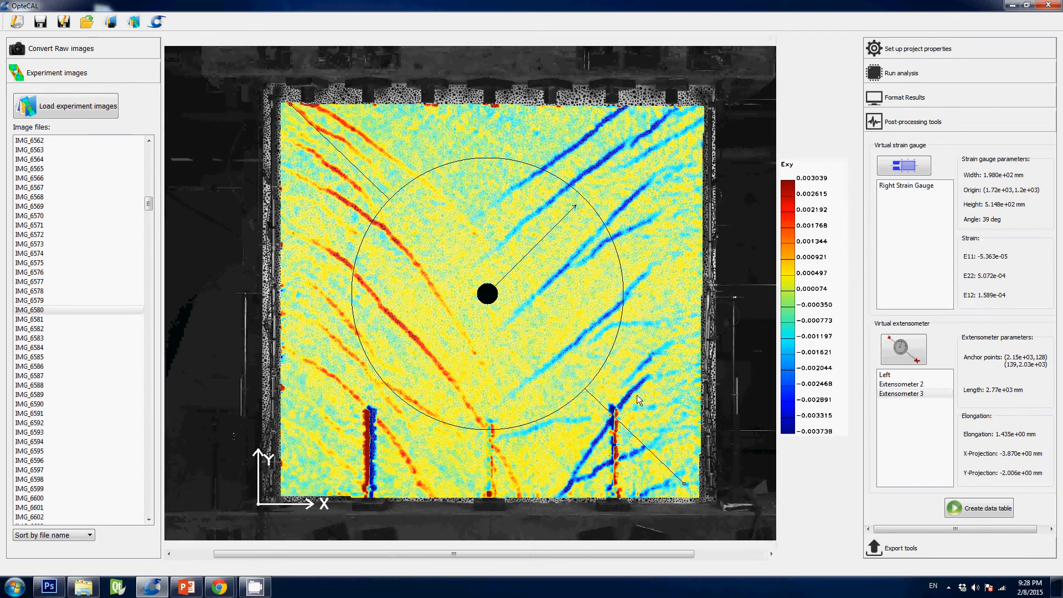
drag(687, 487, 695, 491)
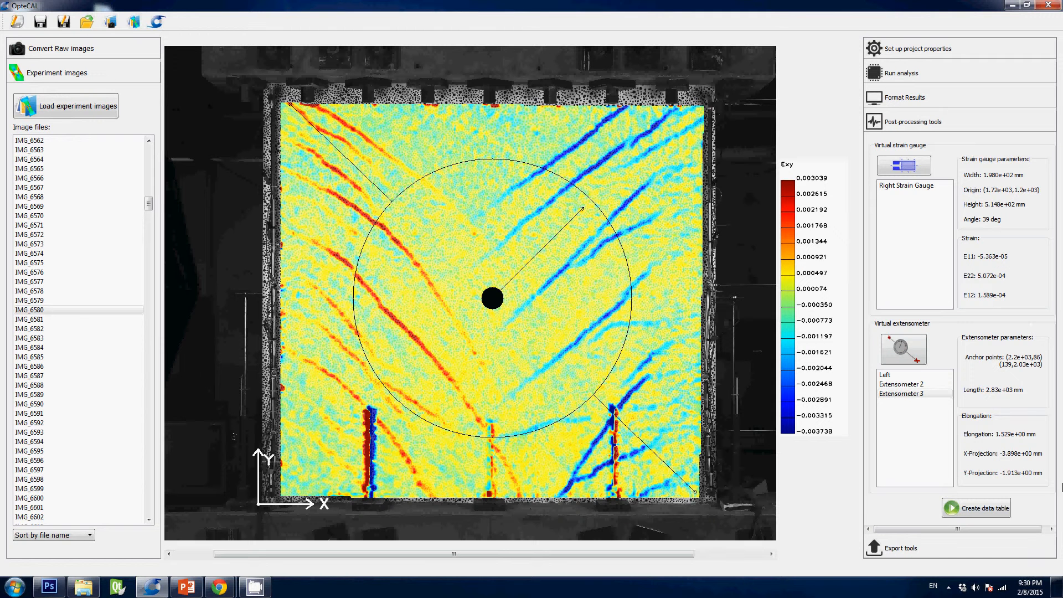
Step: Start creating the data table as a CSV file and cancel at the file name
click(999, 513)
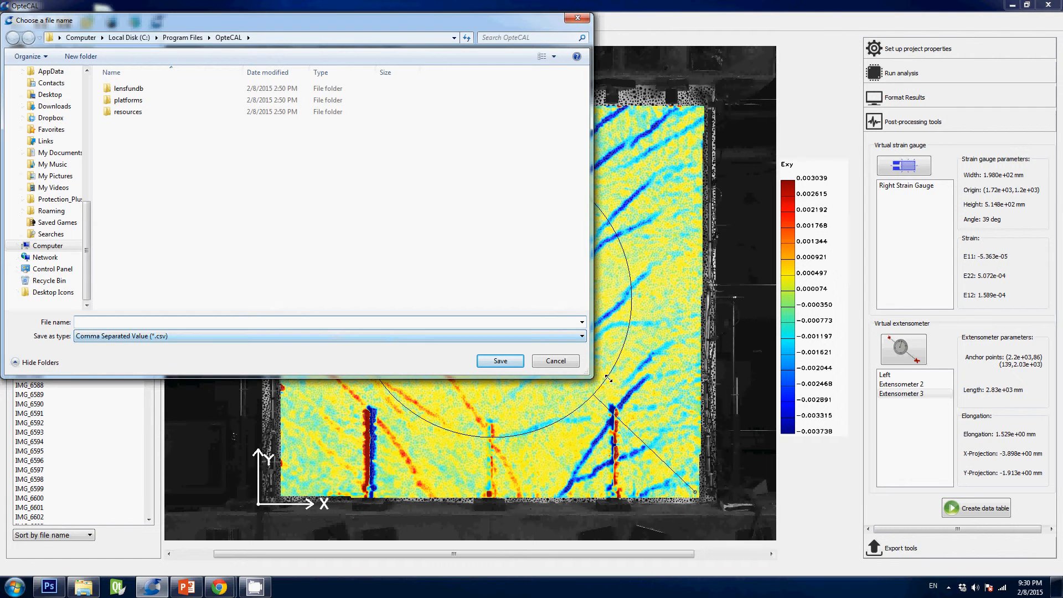
click(567, 364)
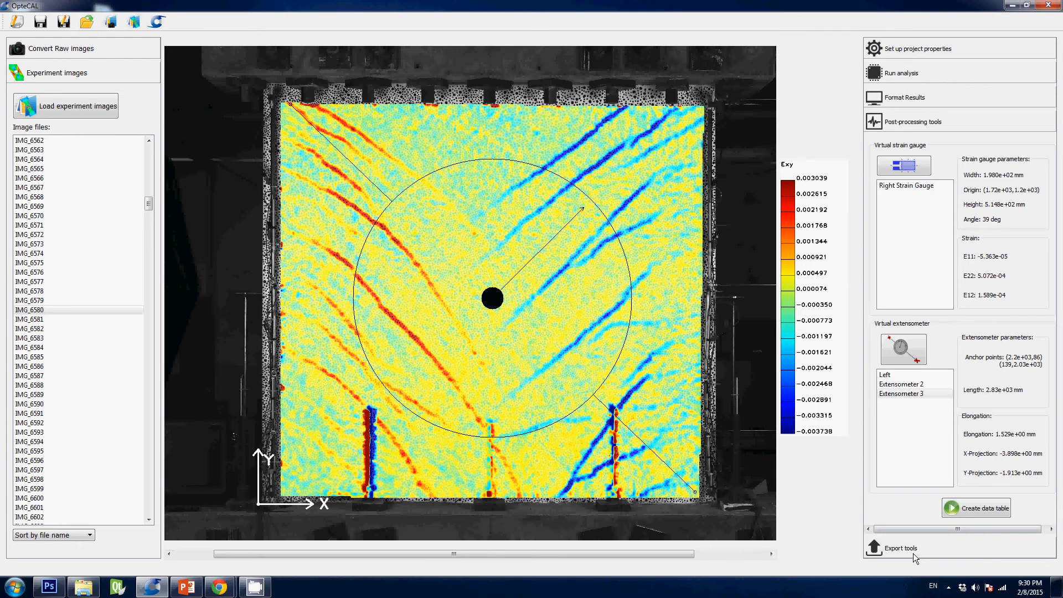
click(950, 591)
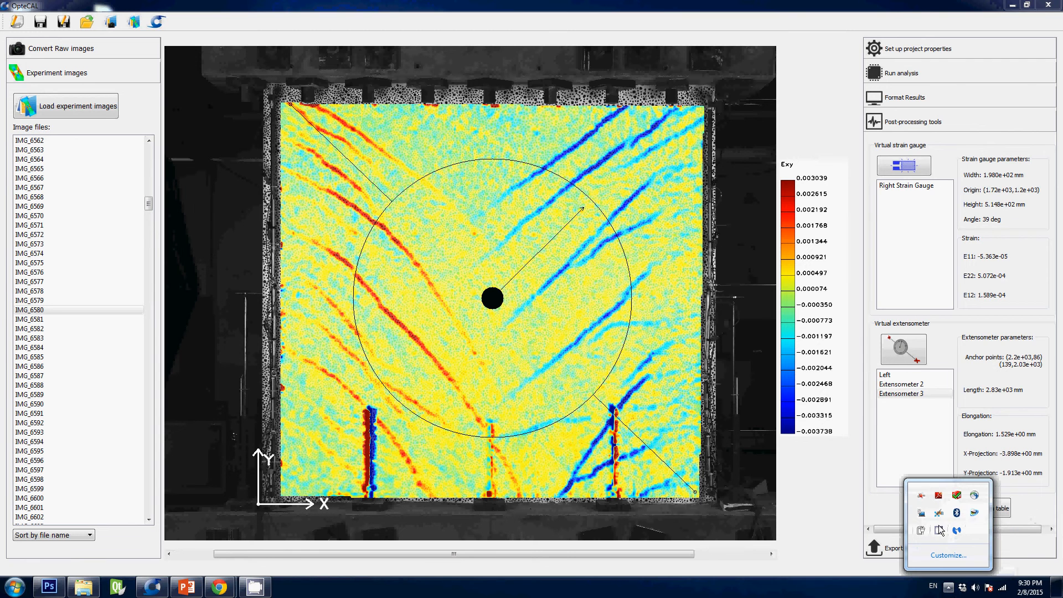
click(974, 495)
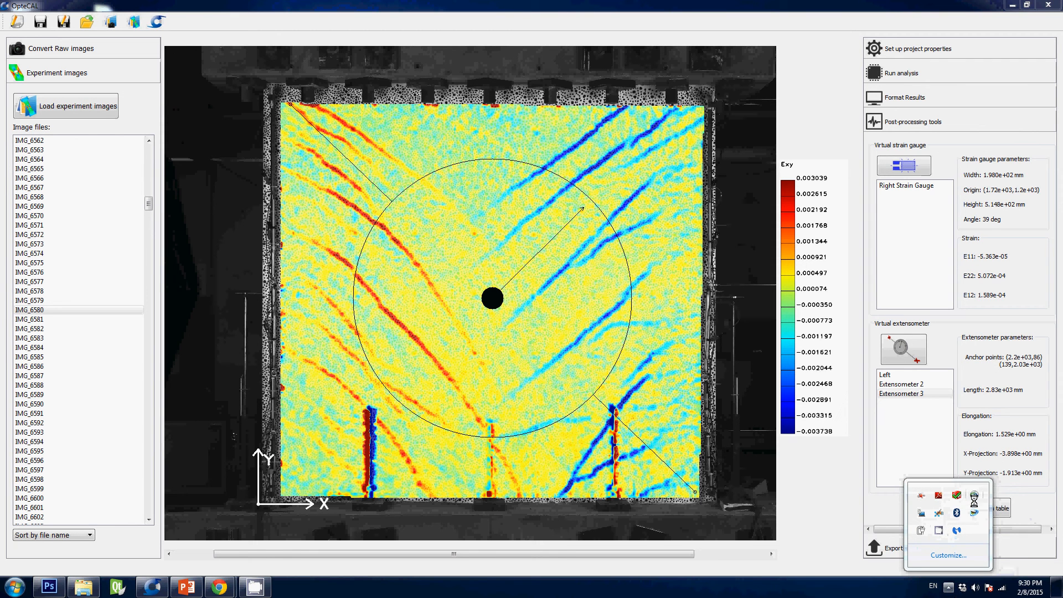
right_click(939, 530)
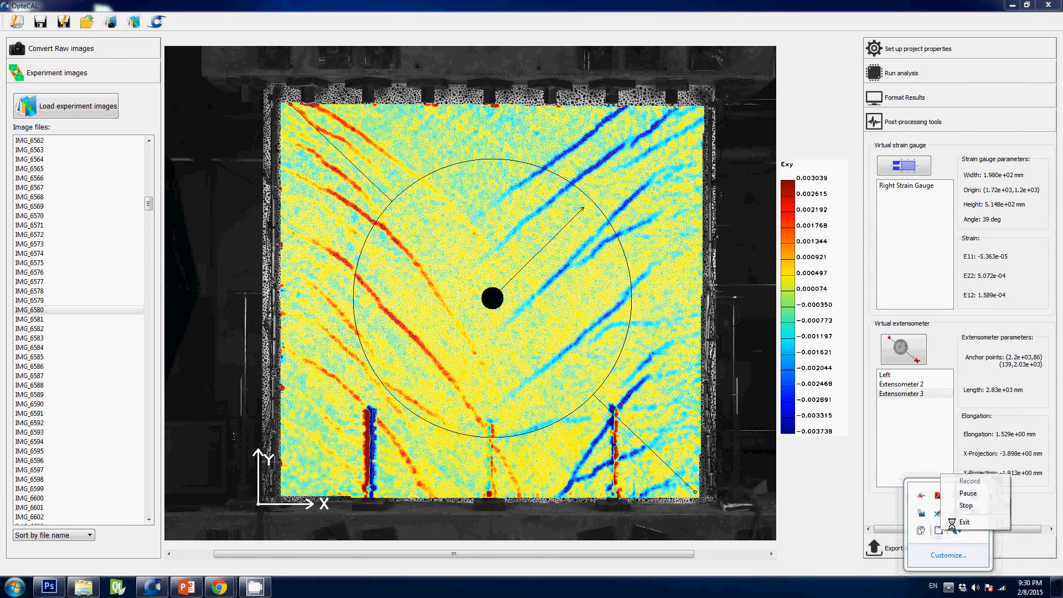
click(966, 507)
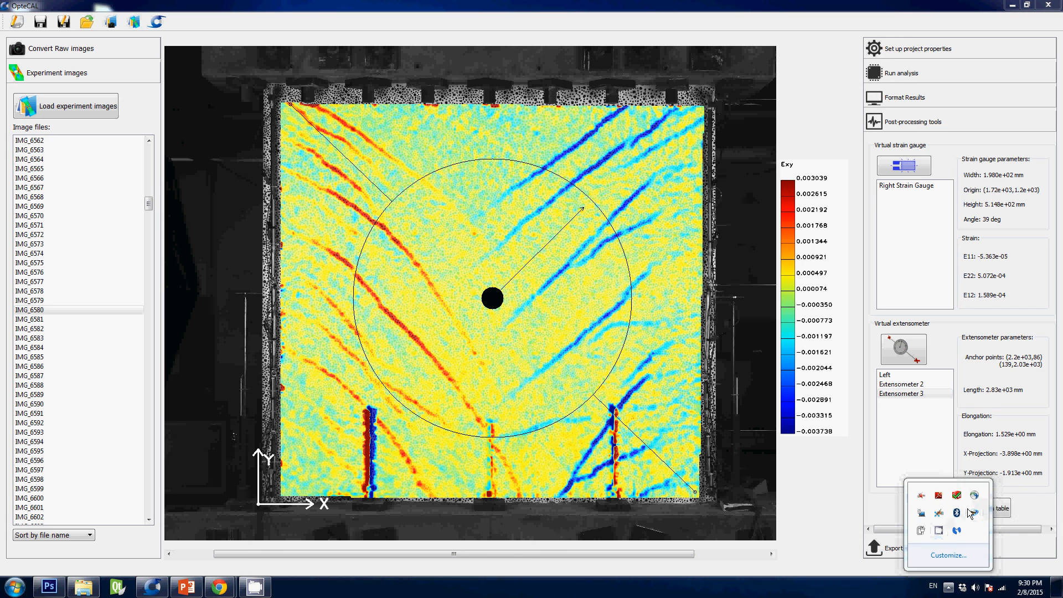